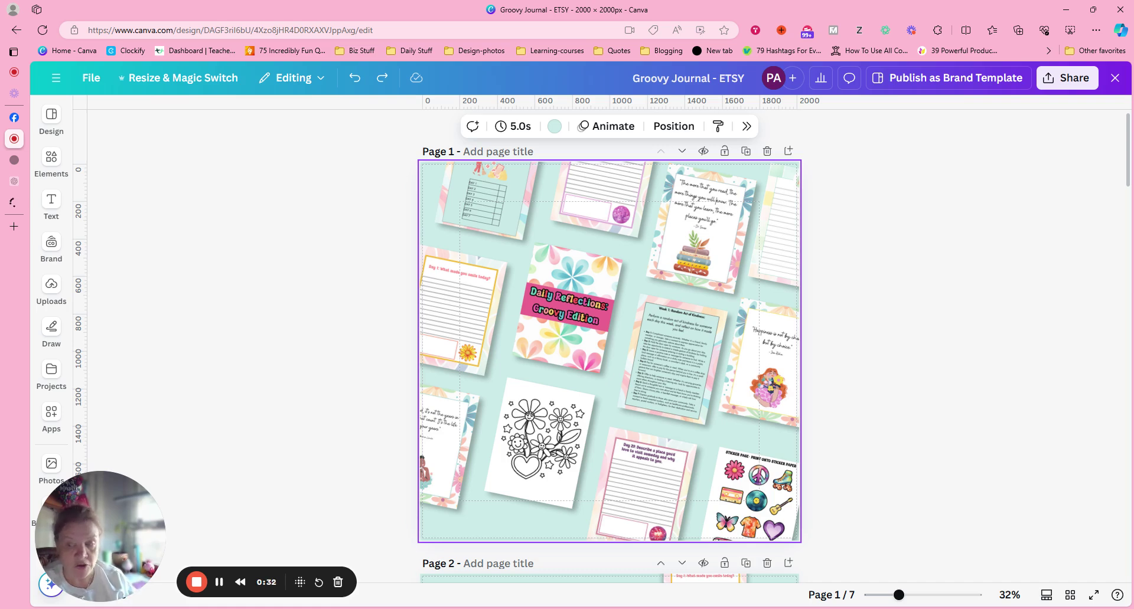
pyautogui.moveTo(87, 509); pyautogui.dragTo(86, 427)
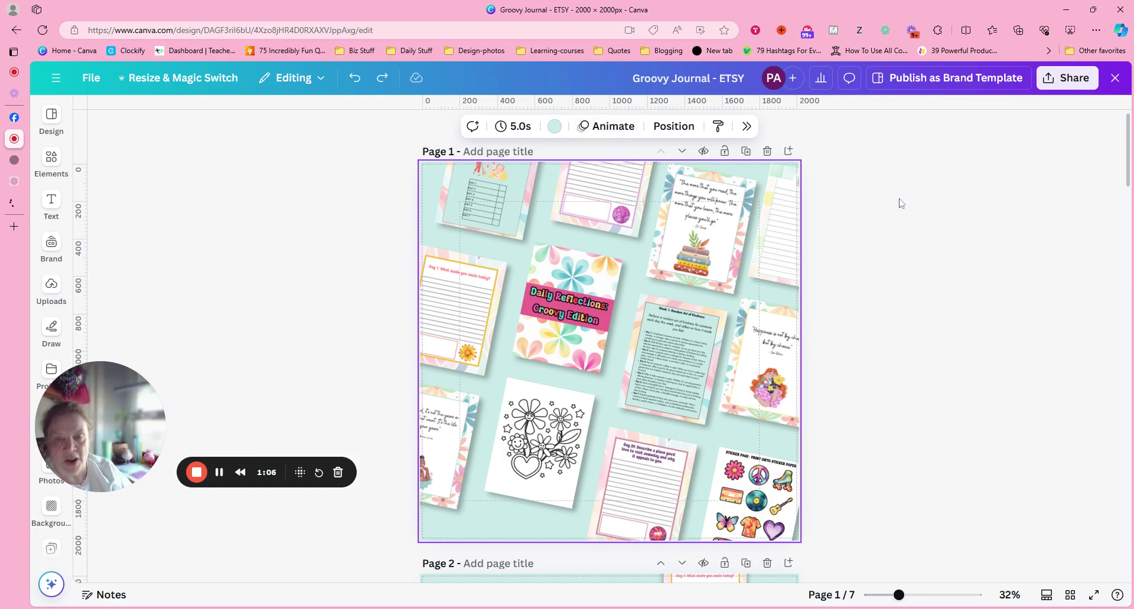
# Step: Try the pink document color as page 1's background while browsing the full color list, and undo the change
pyautogui.click(554, 131)
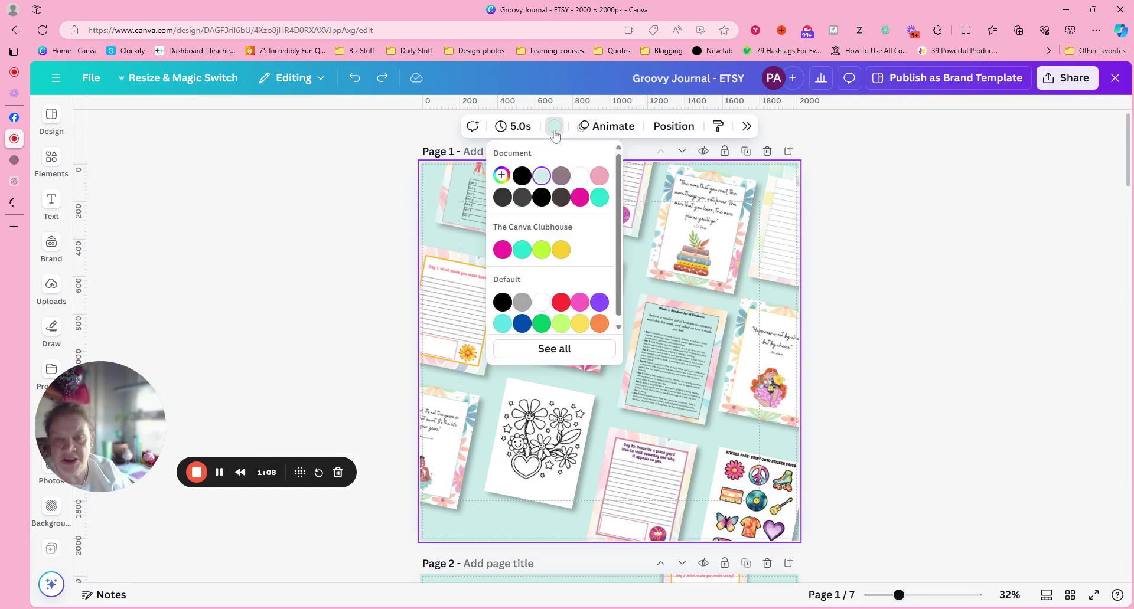
pyautogui.click(599, 176)
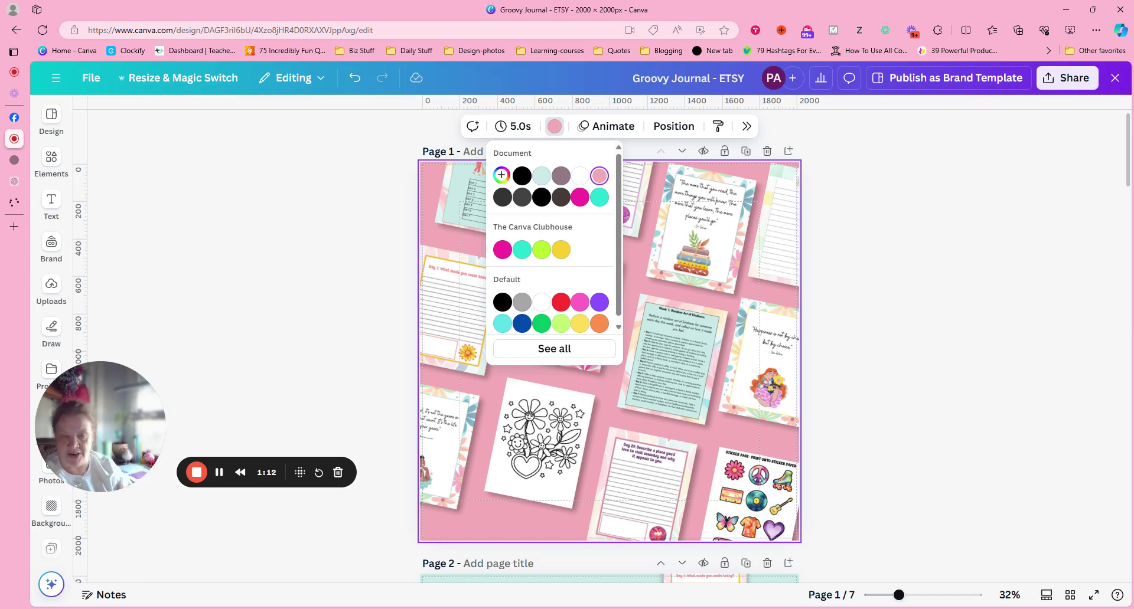
pyautogui.click(538, 349)
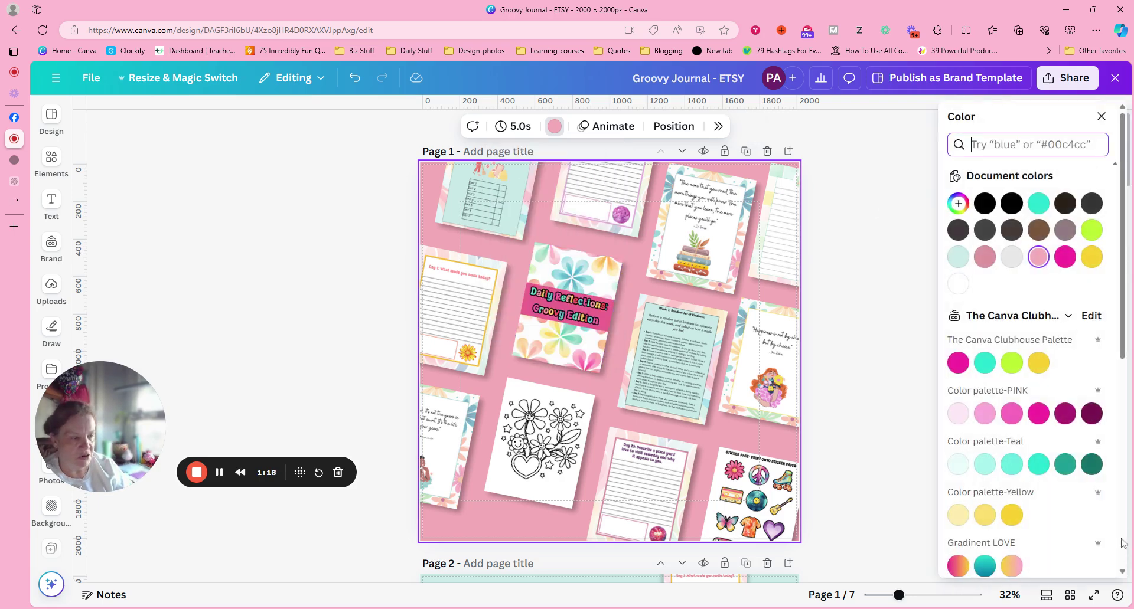
pyautogui.moveTo(1121, 322); pyautogui.dragTo(1122, 527)
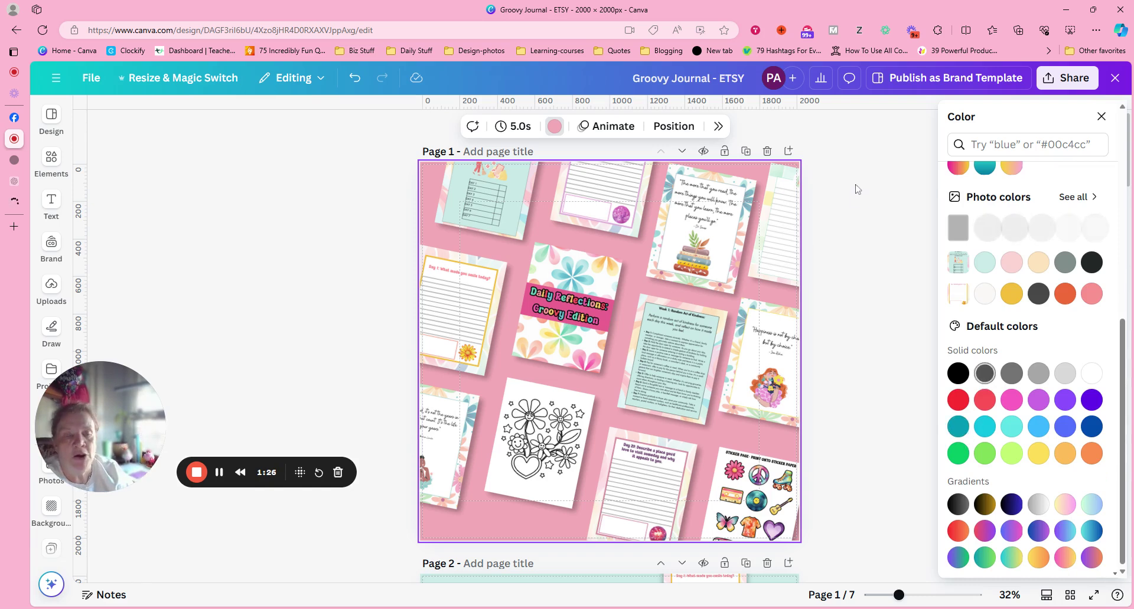
pyautogui.click(1101, 117)
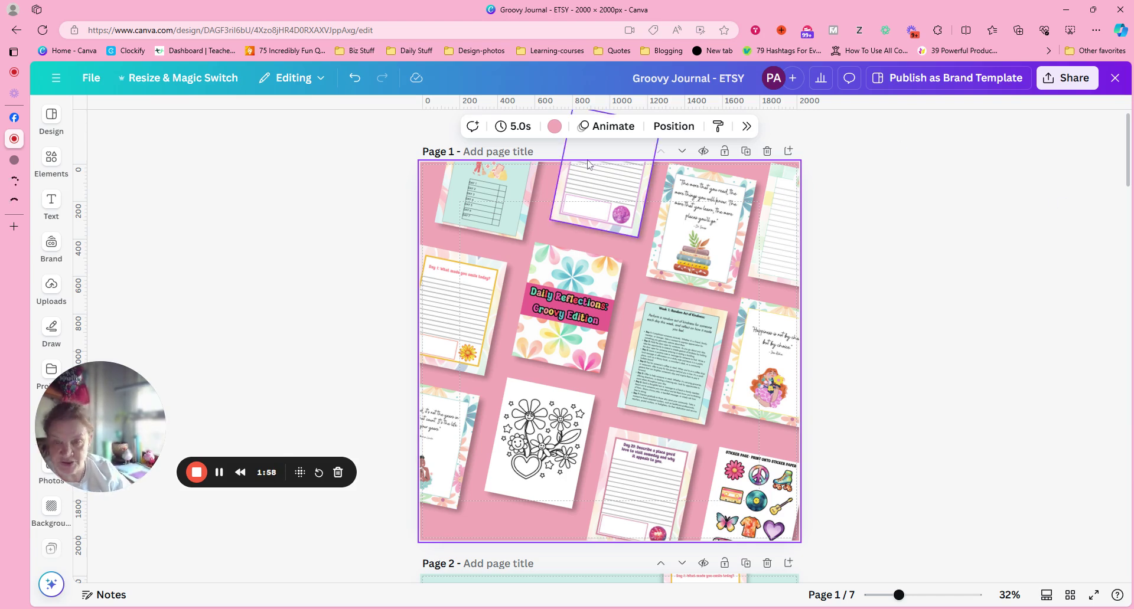
pyautogui.click(355, 79)
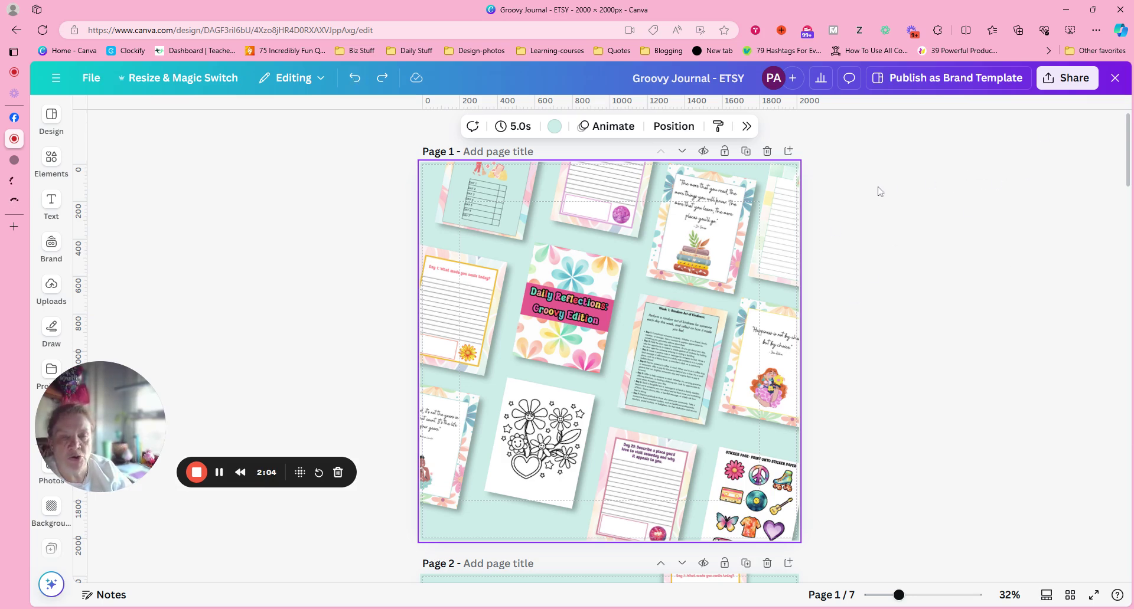
# Step: Change page 1's background to the light pink photo color and apply the replacement to every page
pyautogui.click(747, 127)
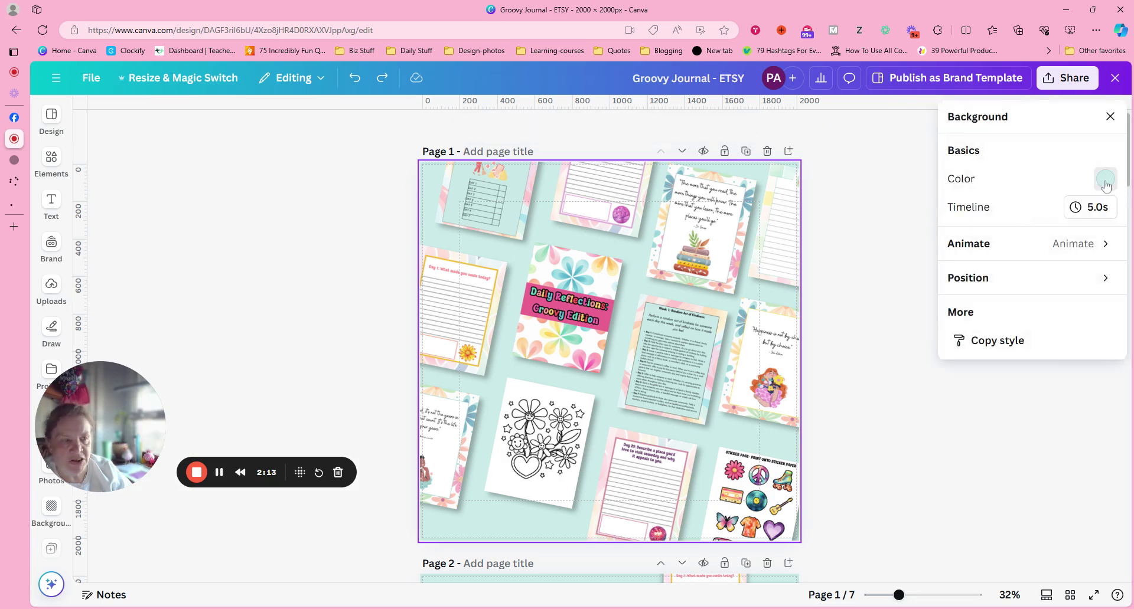
pyautogui.click(1105, 180)
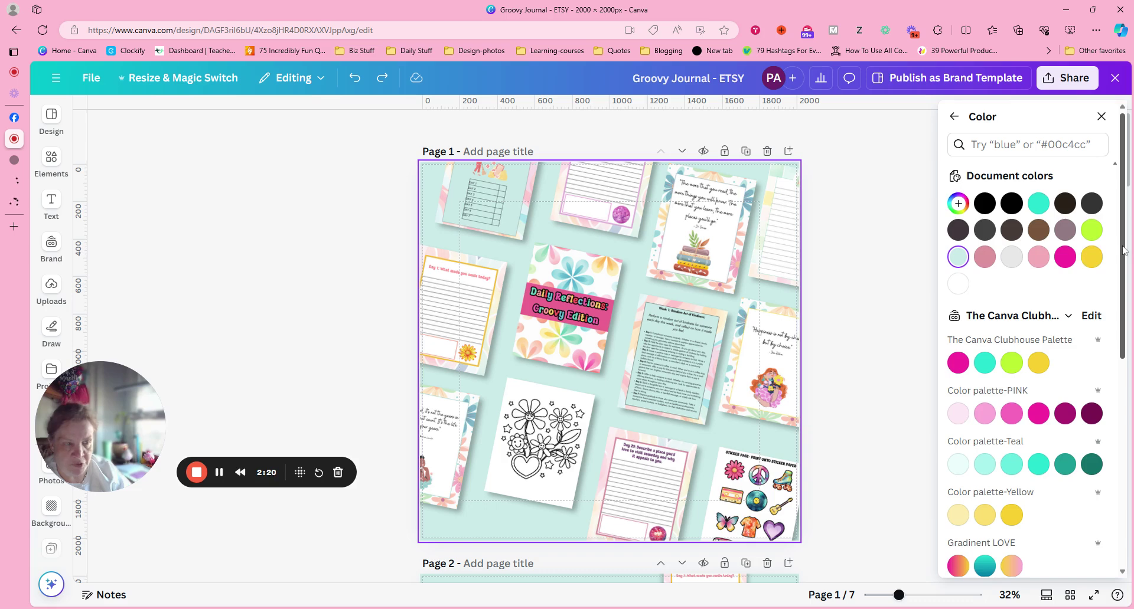
pyautogui.scroll(-5, 1127, 245)
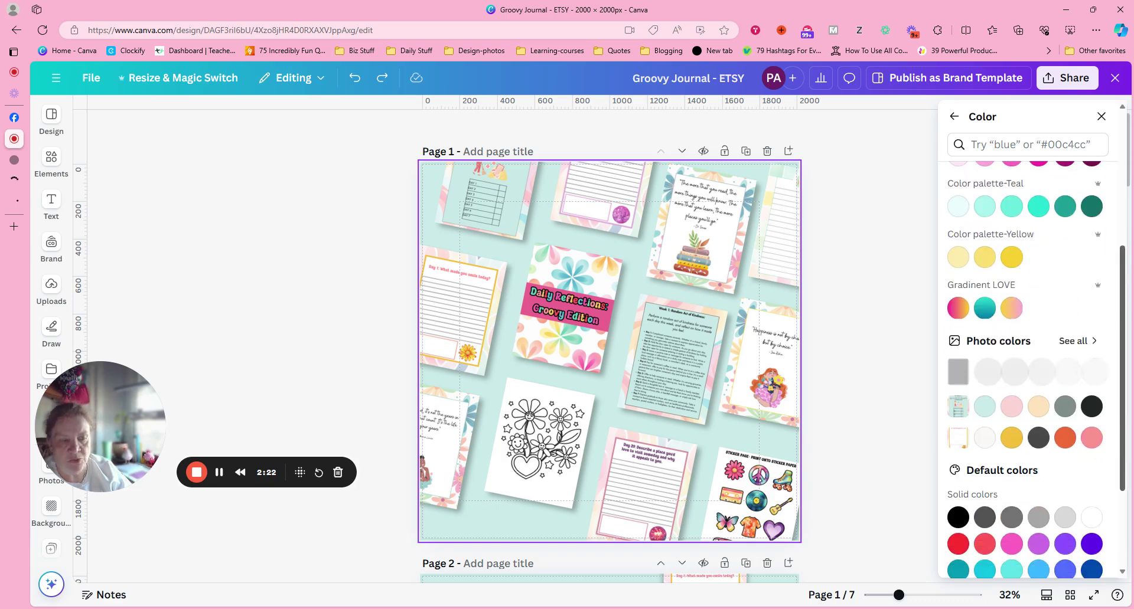
pyautogui.click(1011, 408)
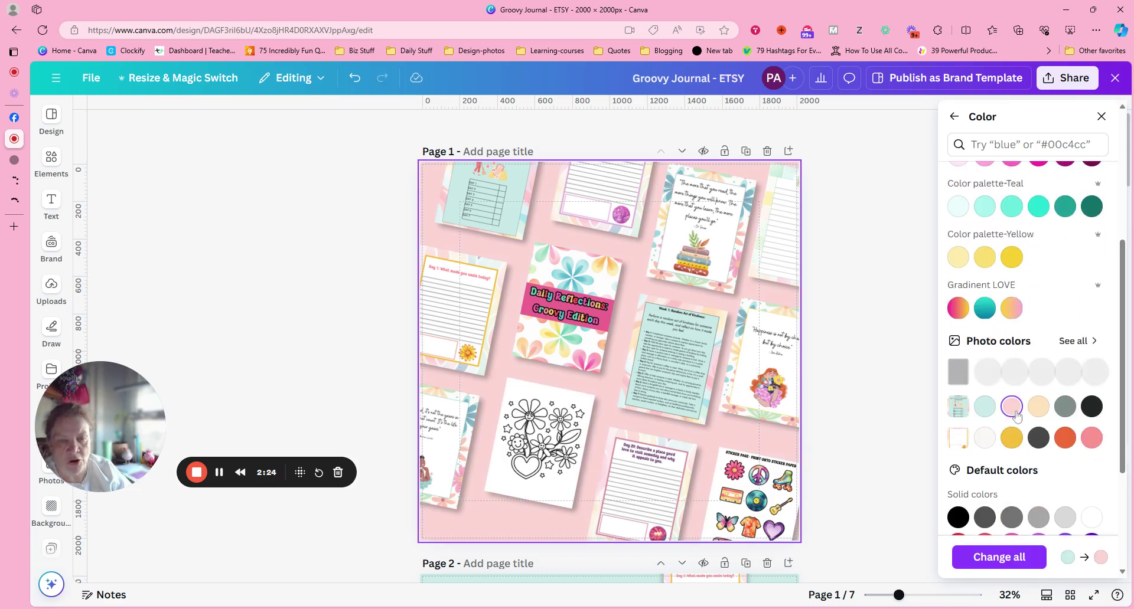
pyautogui.click(1012, 567)
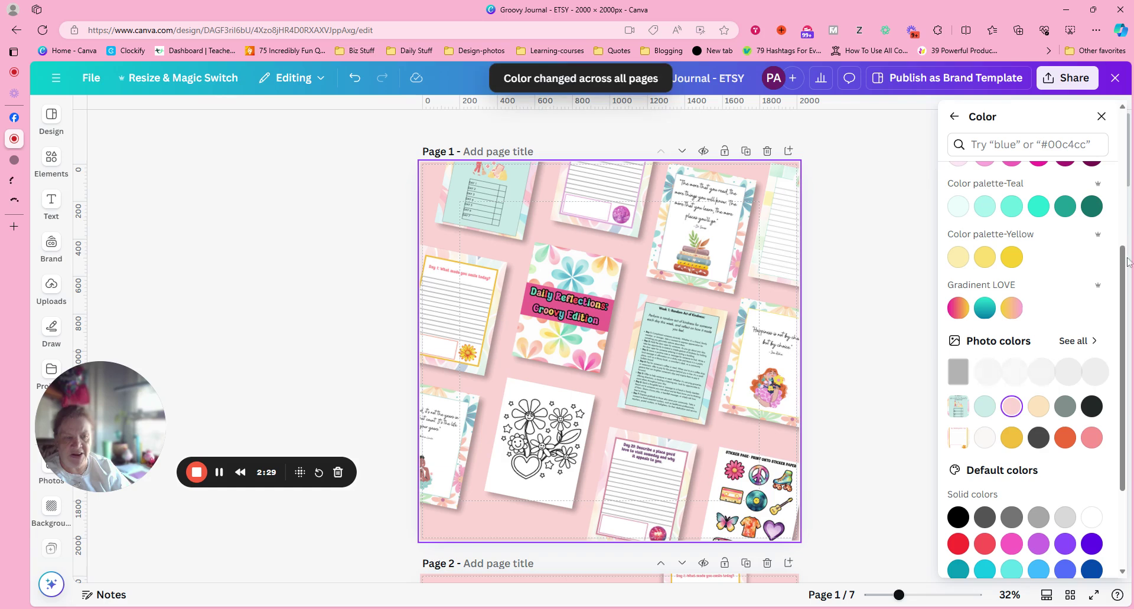
# Step: Review the background color on the design's pages down to page 5, close the color options and return to page 1
pyautogui.scroll(-3, 1027, 355)
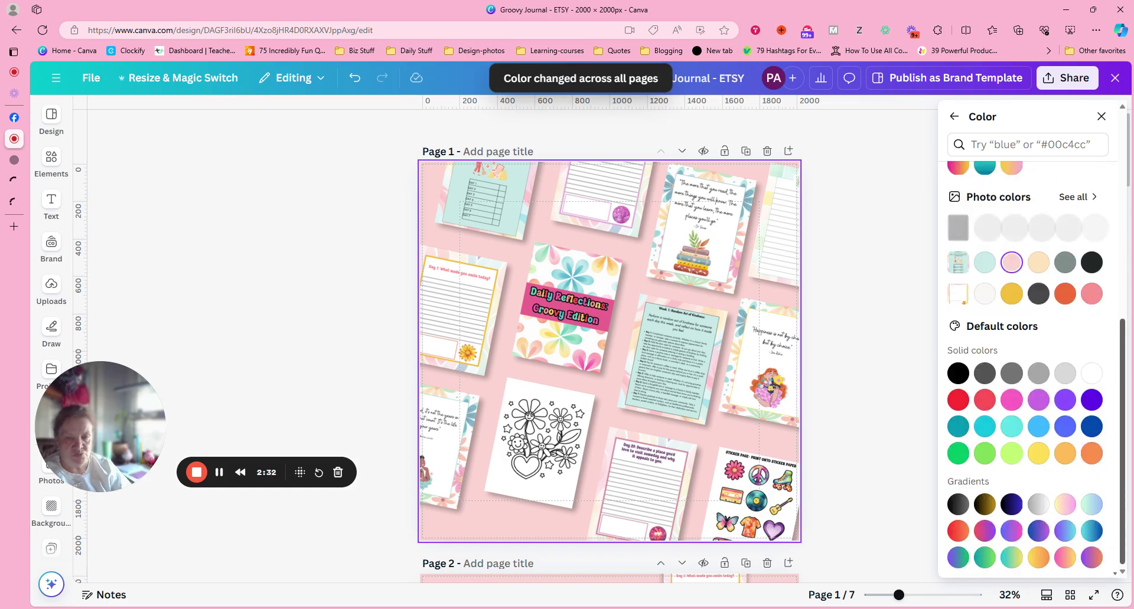
pyautogui.scroll(3, 1035, 242)
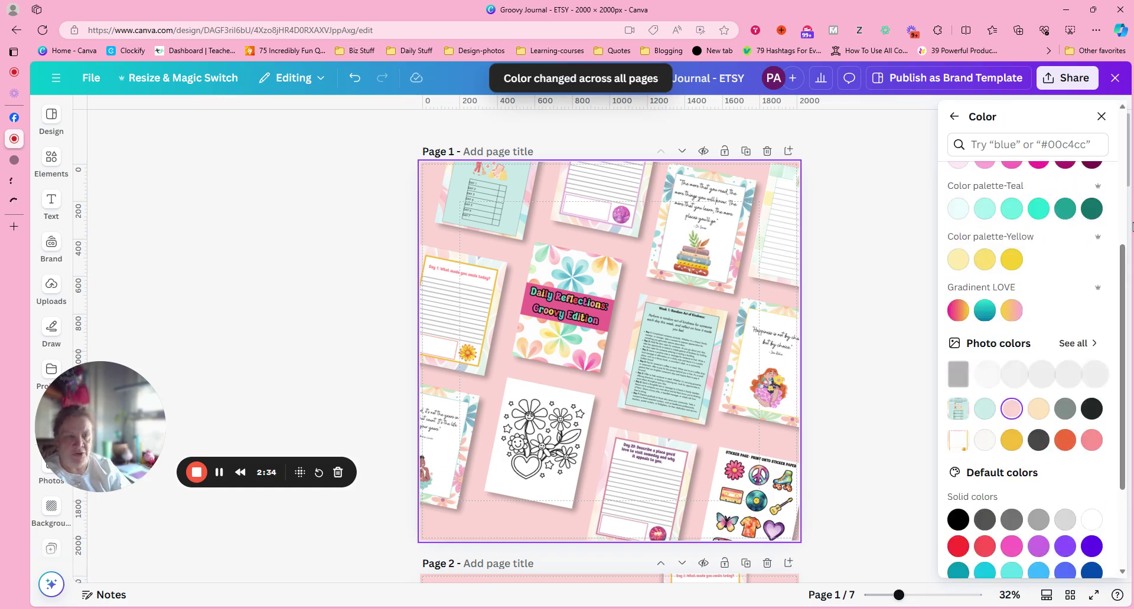
pyautogui.press('pagedown')
pyautogui.press('pagedown')
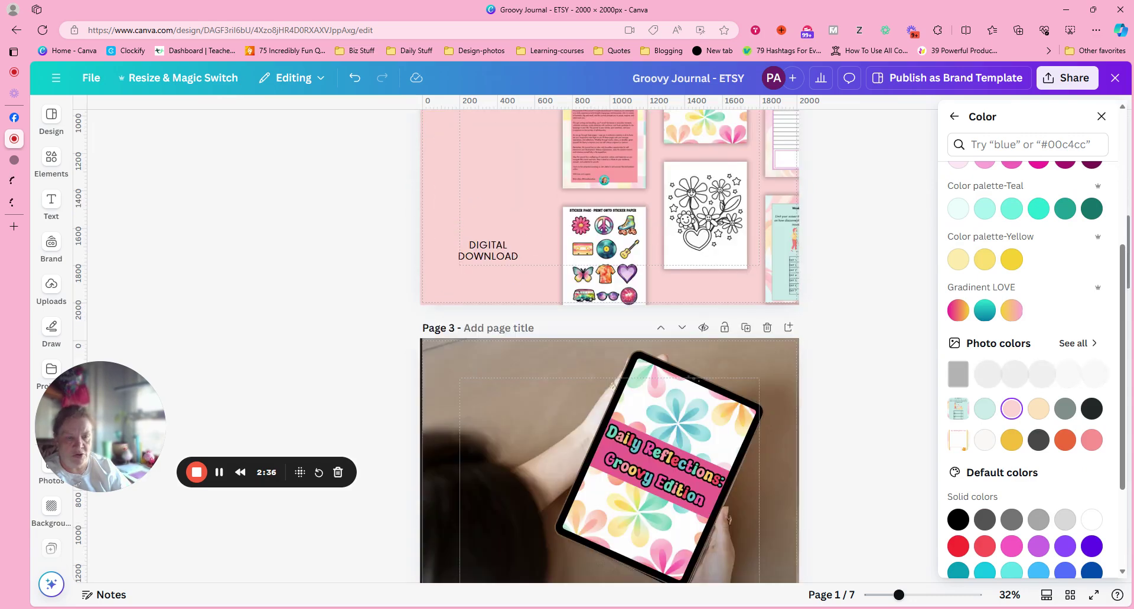
pyautogui.press('pagedown')
pyautogui.press('pagedown')
pyautogui.press('pagedown')
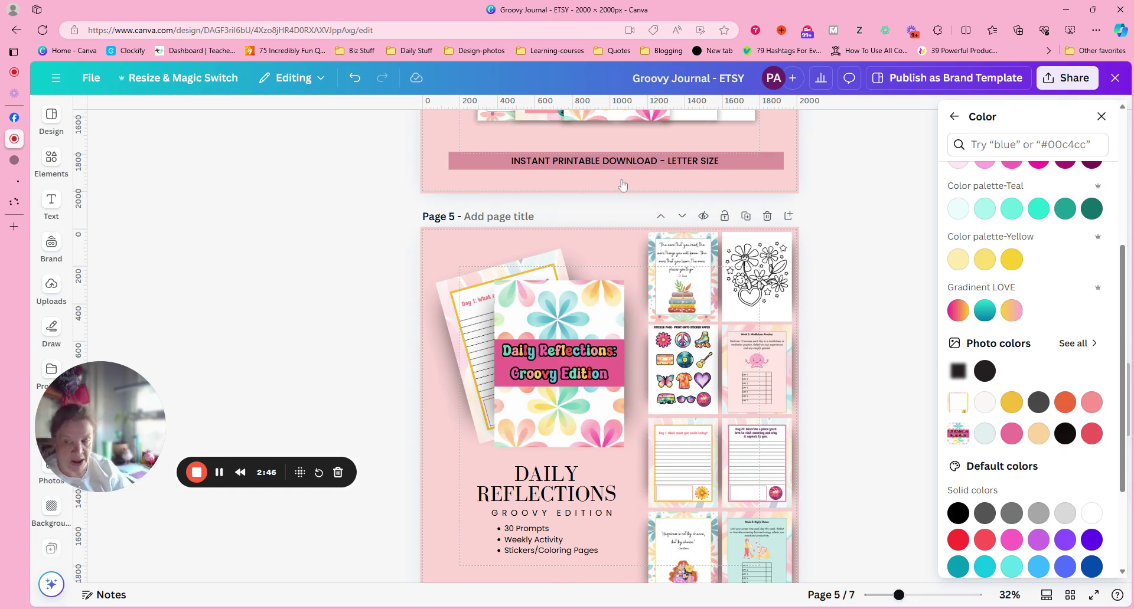
pyautogui.scroll(5, 1125, 323)
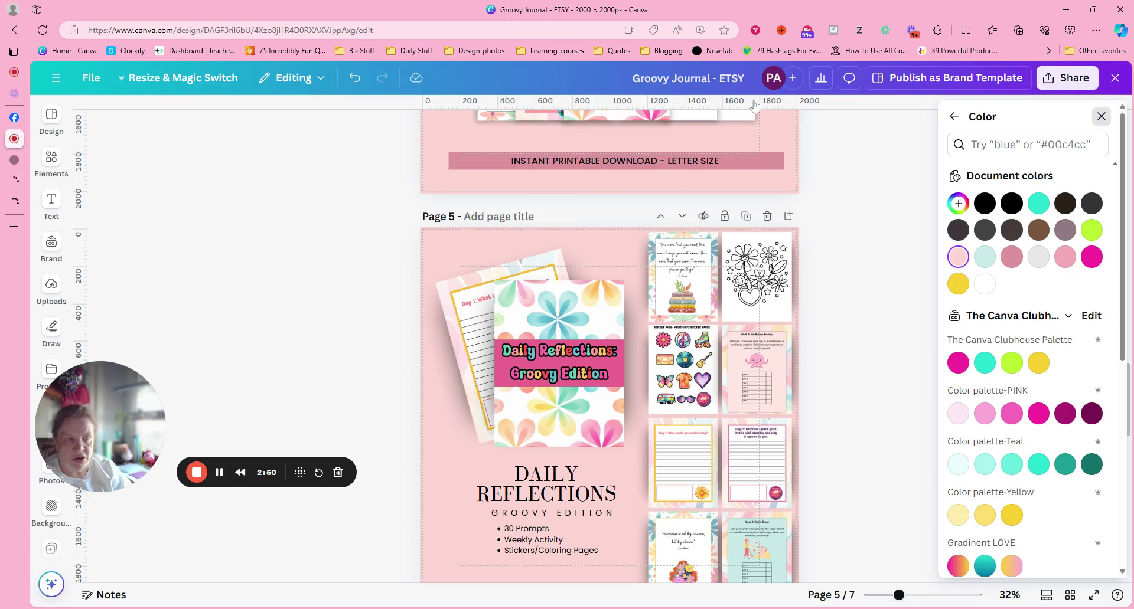
pyautogui.click(1099, 118)
pyautogui.moveTo(1127, 403); pyautogui.dragTo(1089, 177)
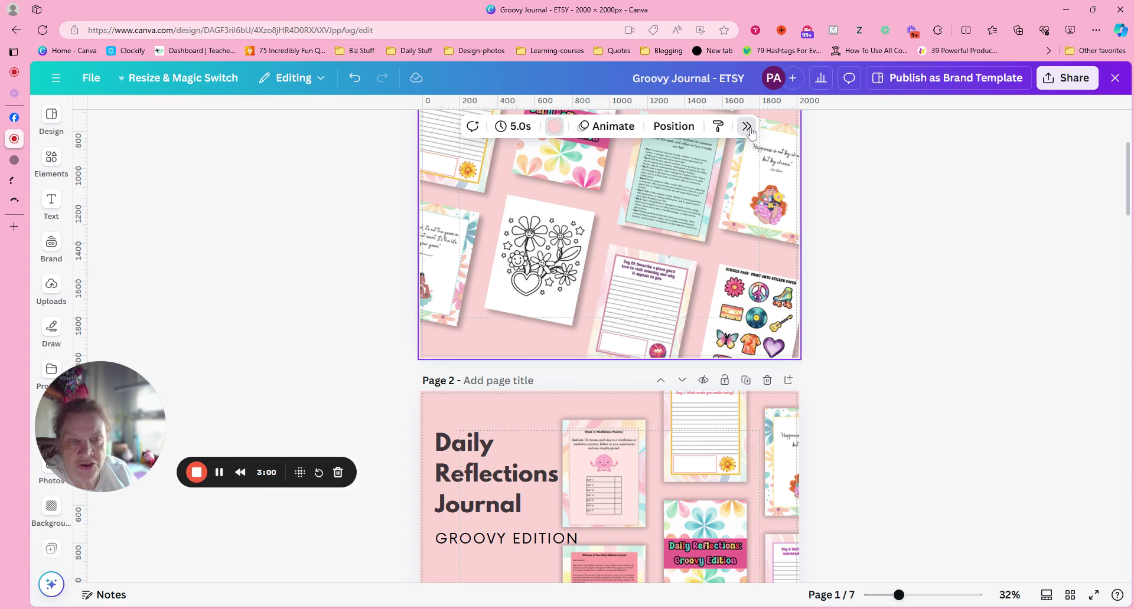
pyautogui.click(748, 127)
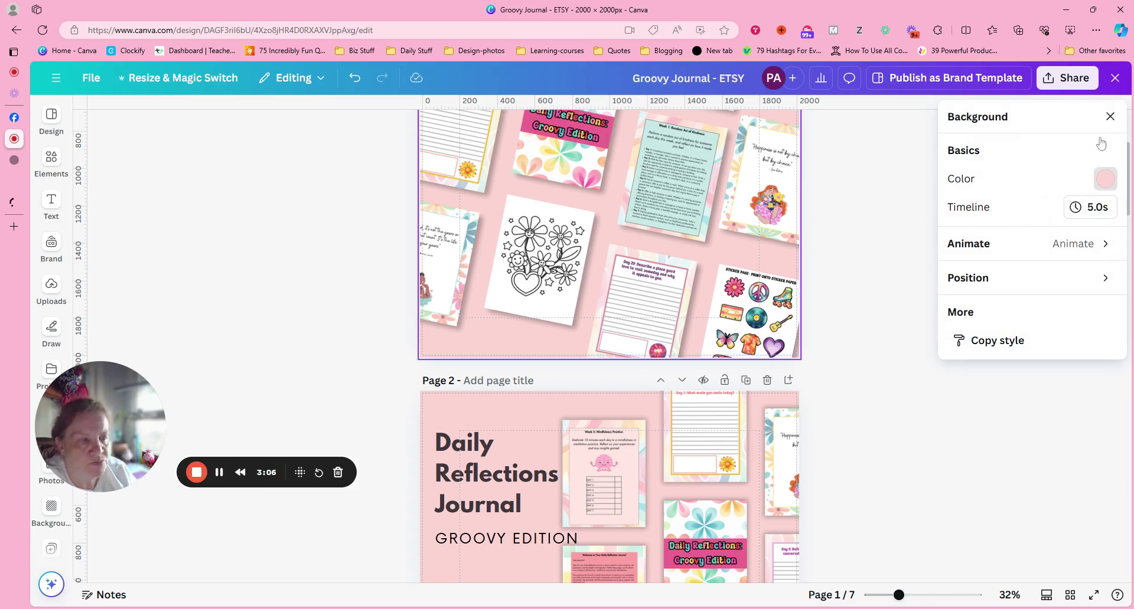
pyautogui.click(779, 122)
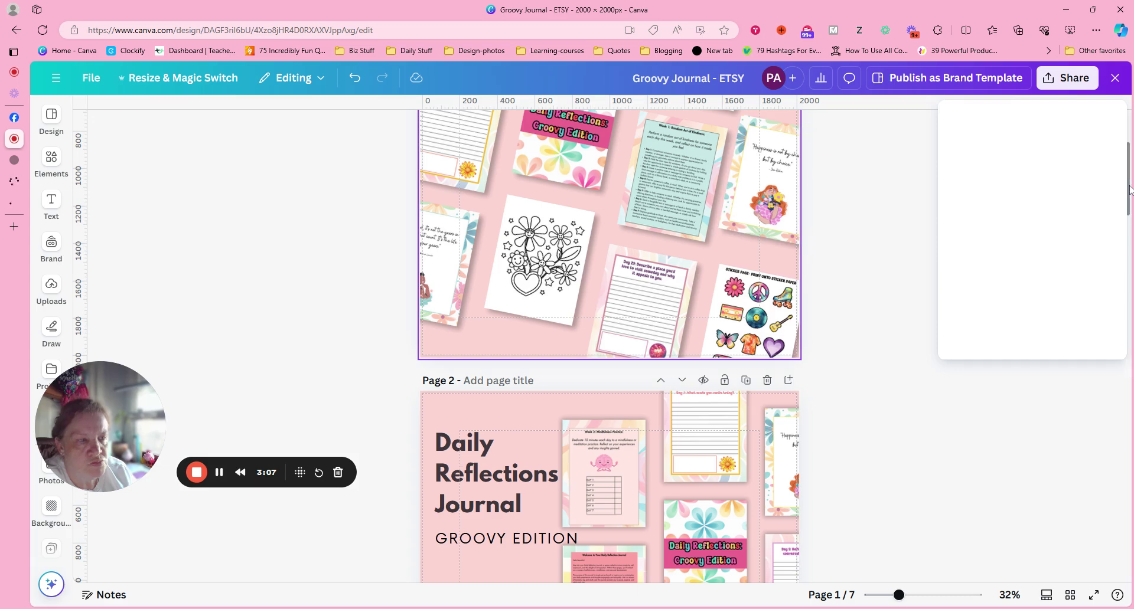
pyautogui.scroll(-1, 1124, 193)
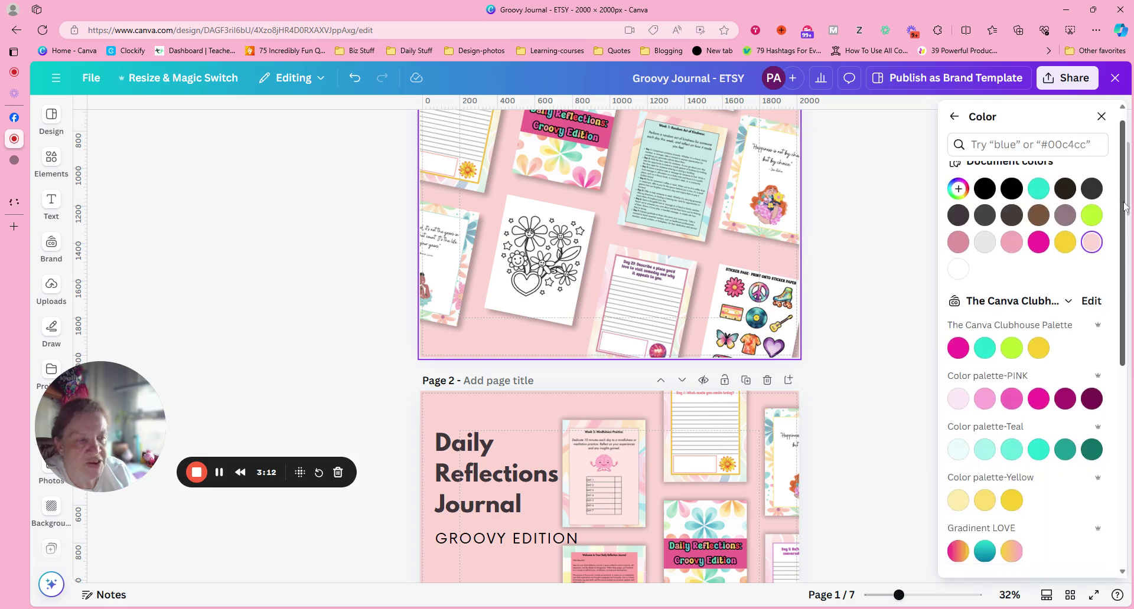
pyautogui.click(955, 117)
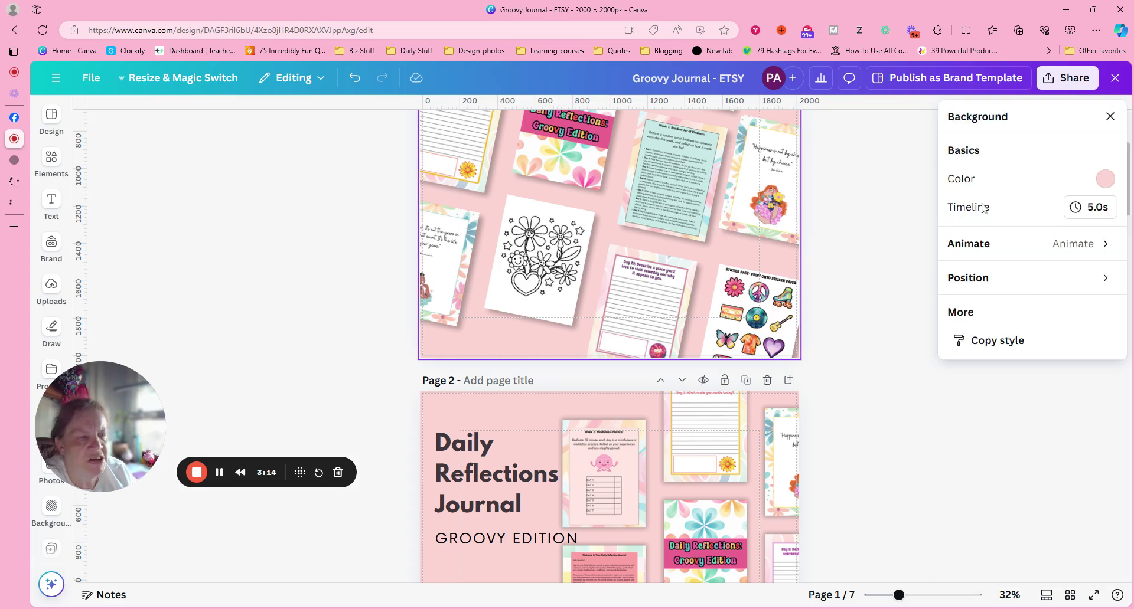
pyautogui.click(1109, 117)
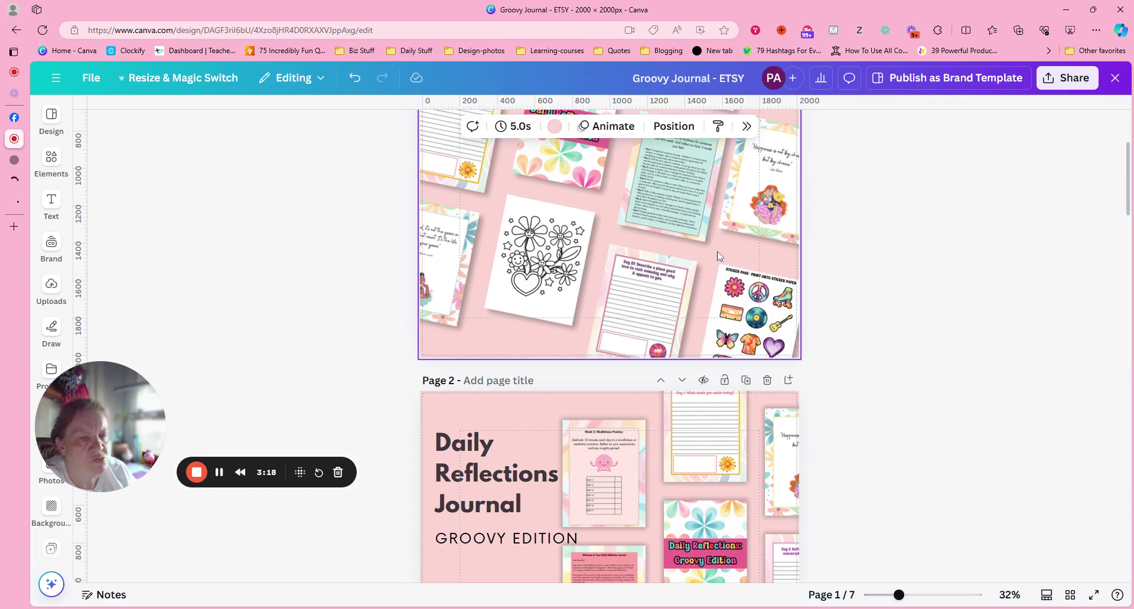
pyautogui.click(746, 126)
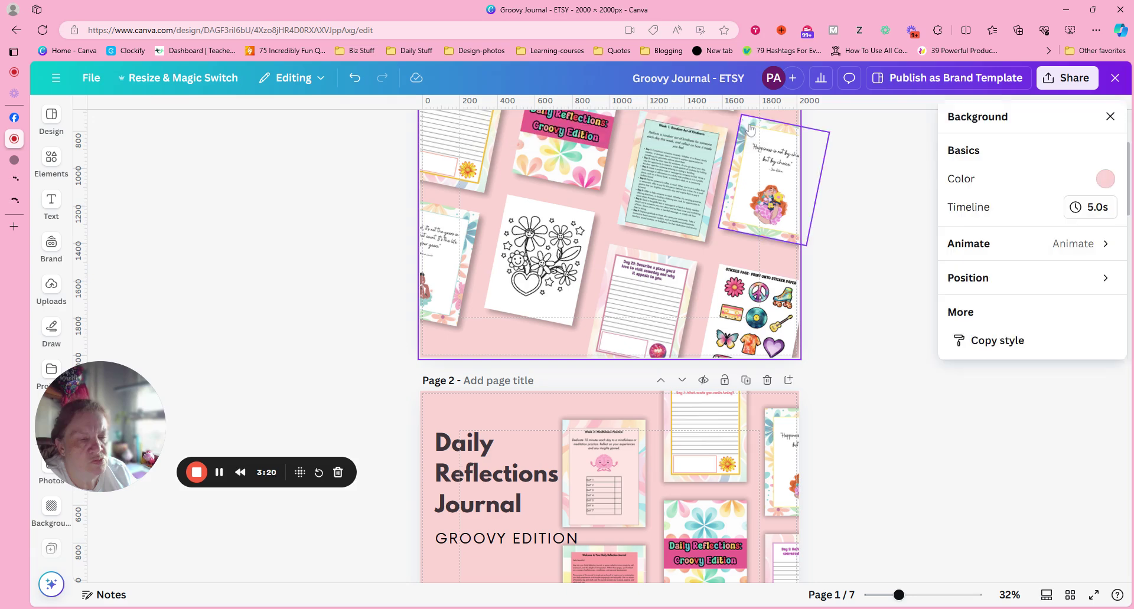
pyautogui.click(1110, 116)
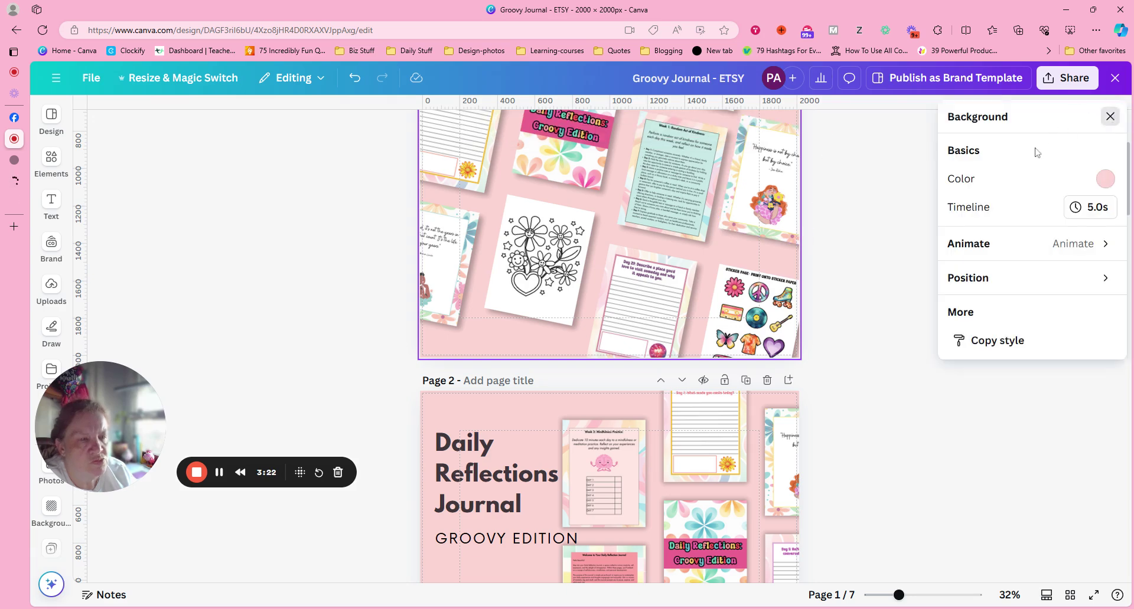
pyautogui.click(880, 147)
pyautogui.scroll(3, 809, 99)
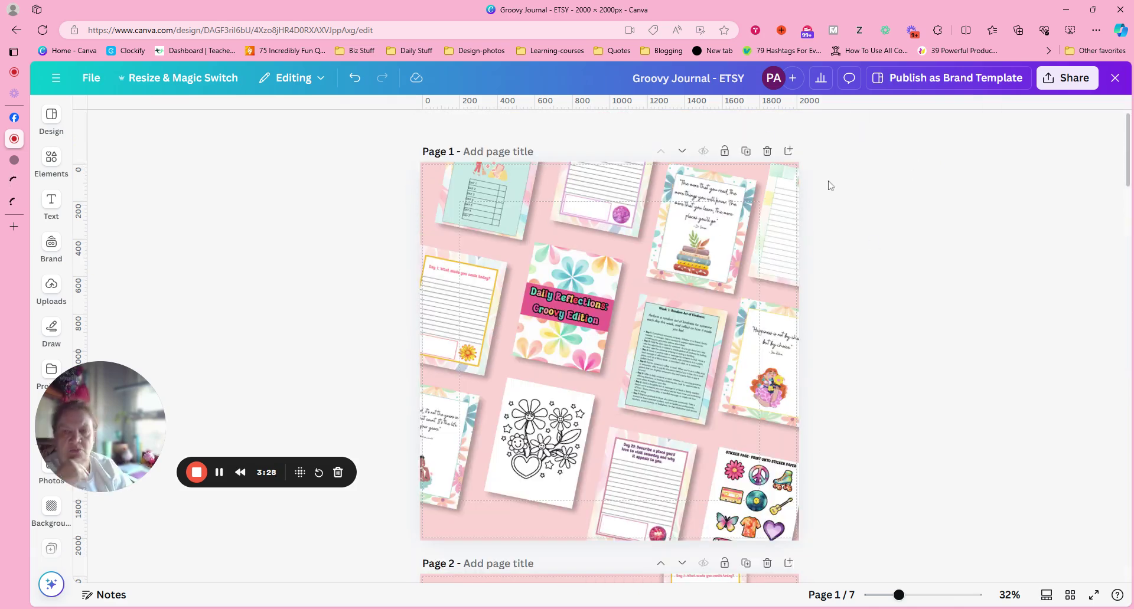
# Step: Select page 1's background and open its color choices
pyautogui.click(431, 180)
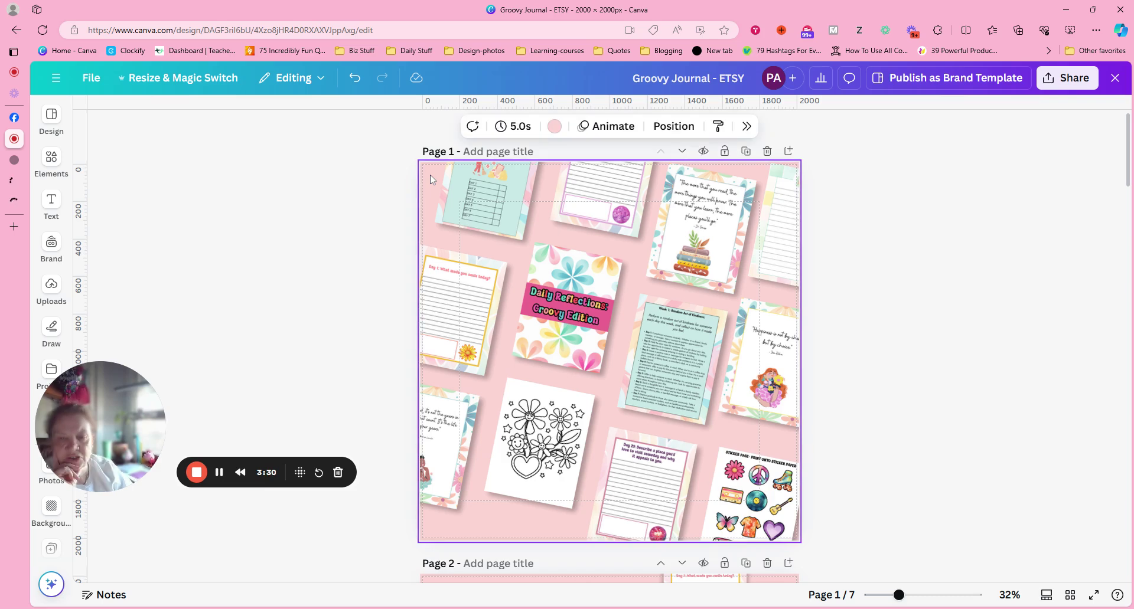
pyautogui.click(747, 126)
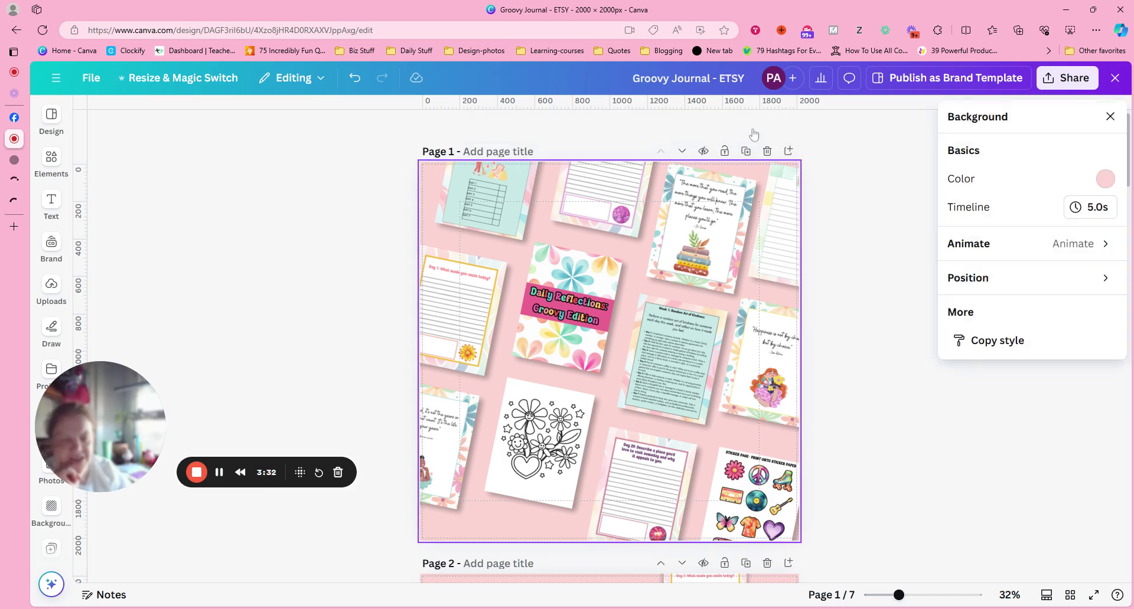
pyautogui.click(1111, 180)
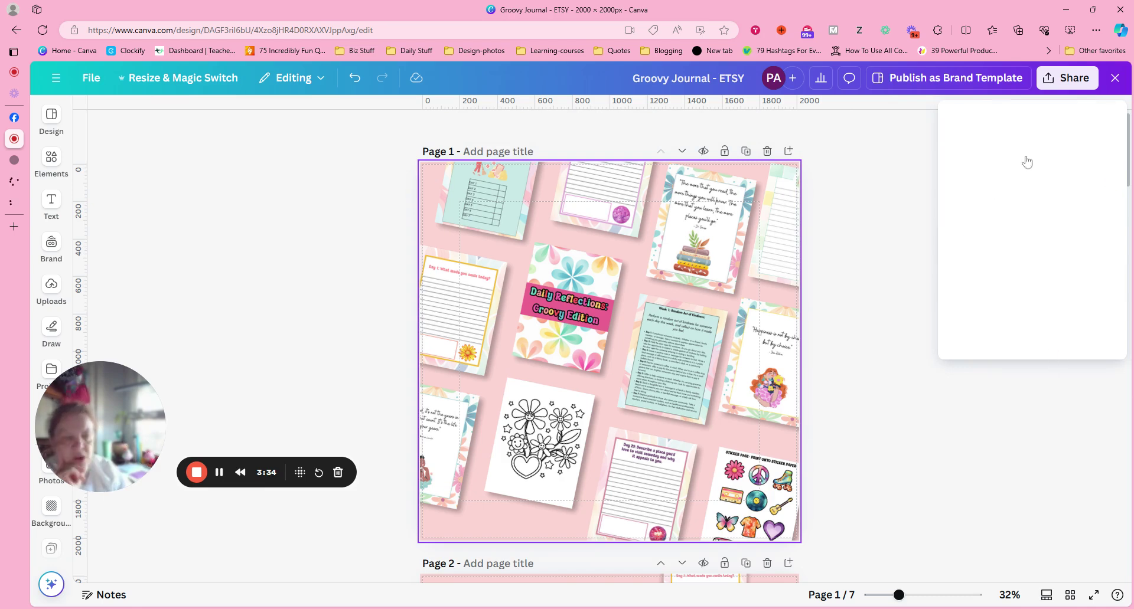